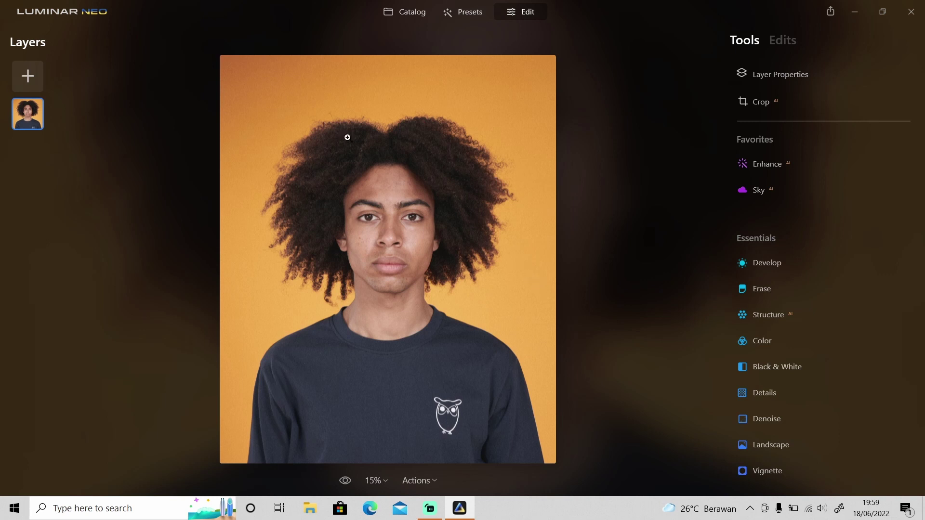
Step: Check Luminar Neo's version information from the main menu, then dismiss it
click(77, 12)
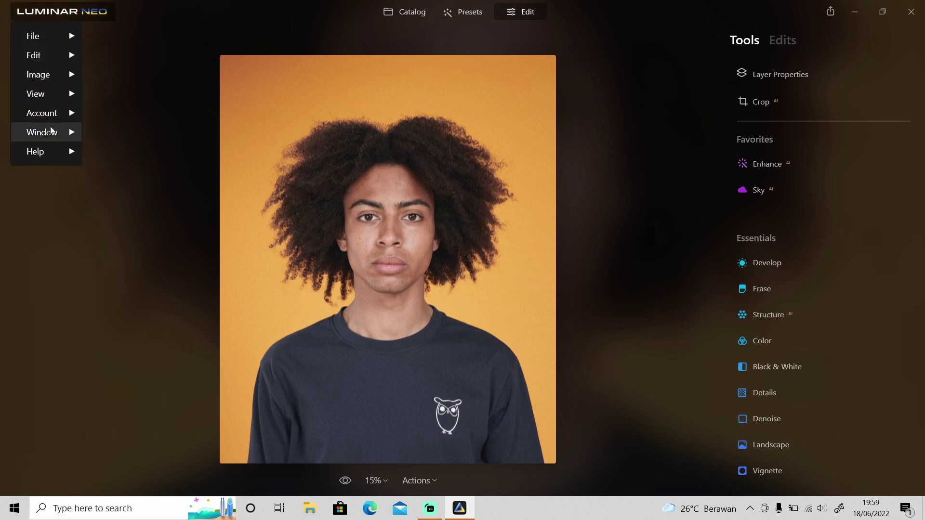
mouse_move(43, 155)
click(134, 155)
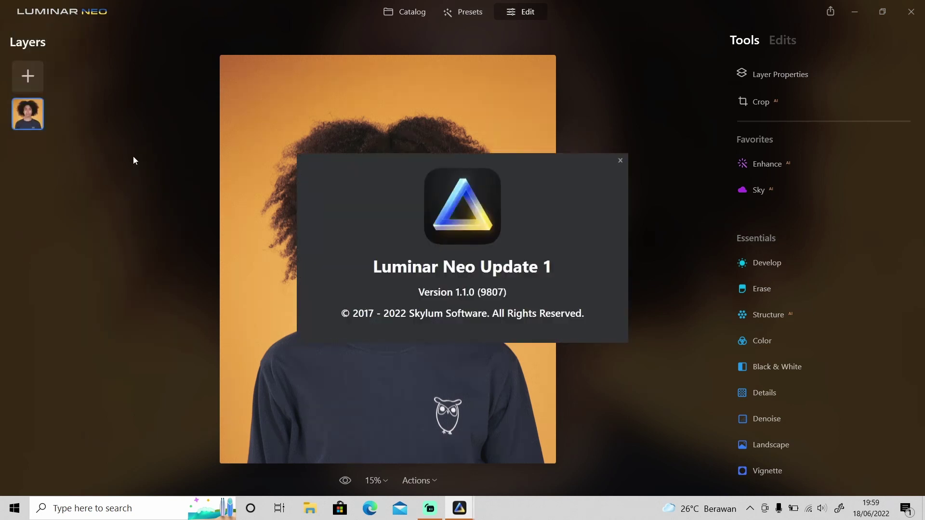
click(621, 160)
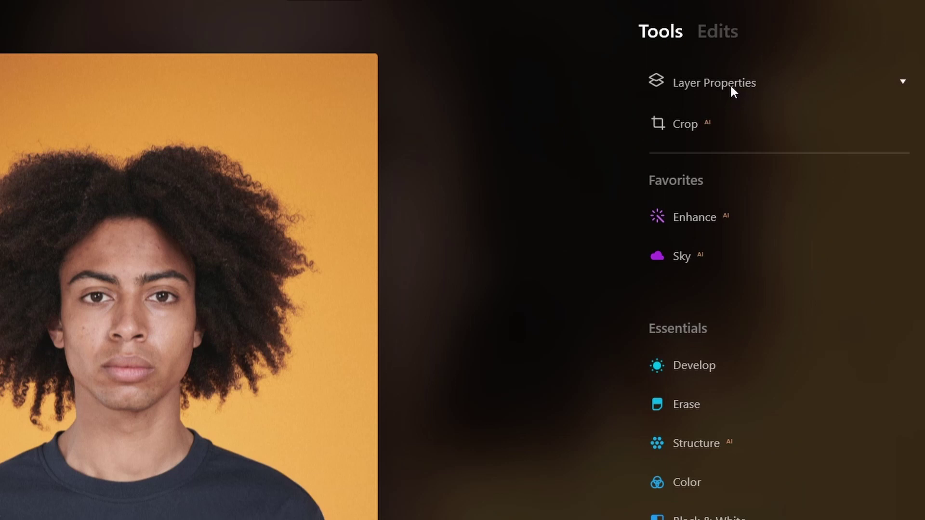
Step: Strip the orange backdrop from the curly-haired portrait with Portrait Background masking
click(754, 79)
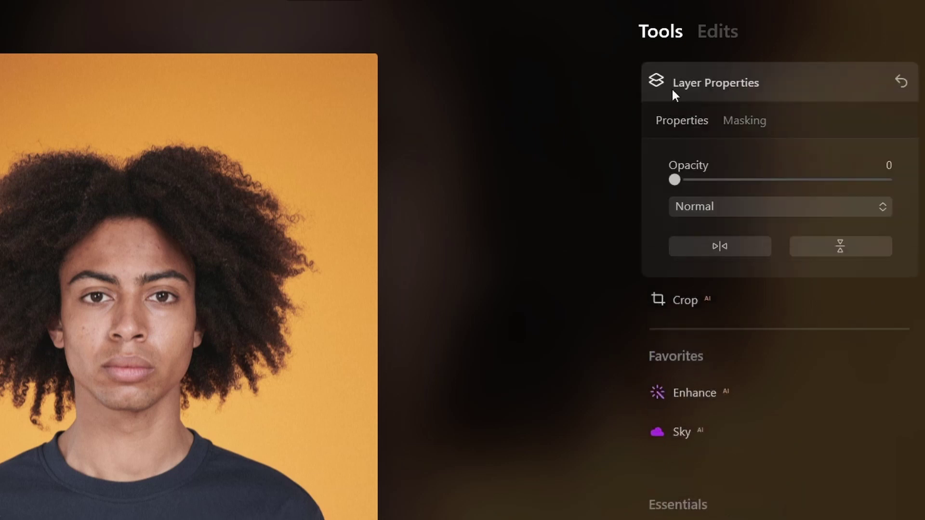
click(750, 121)
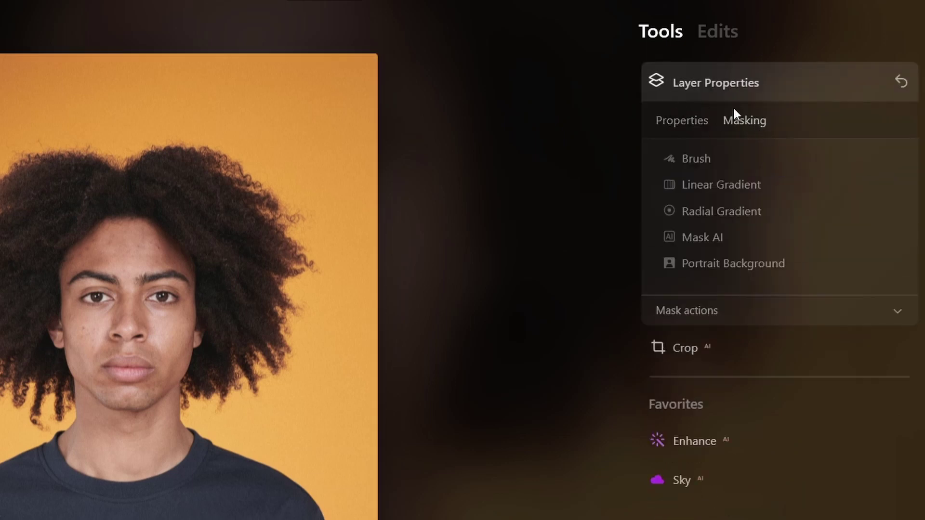
click(740, 264)
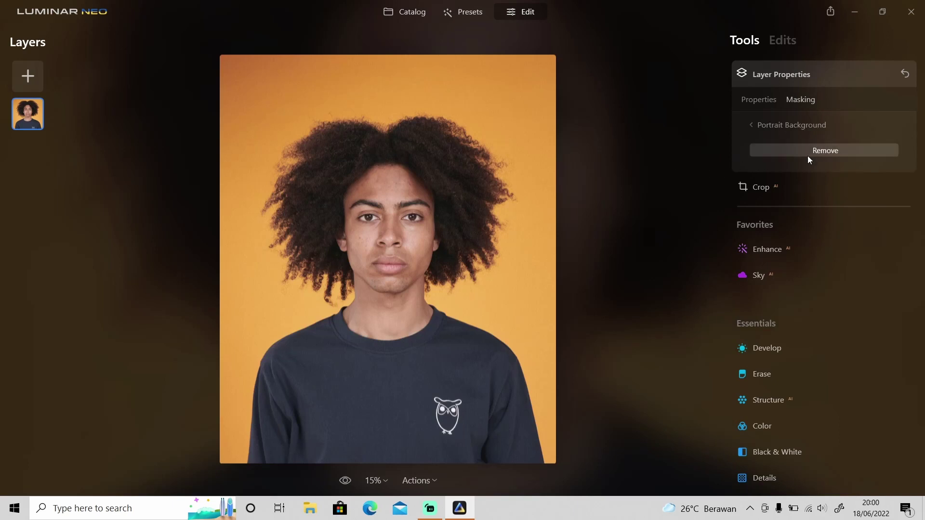
click(826, 152)
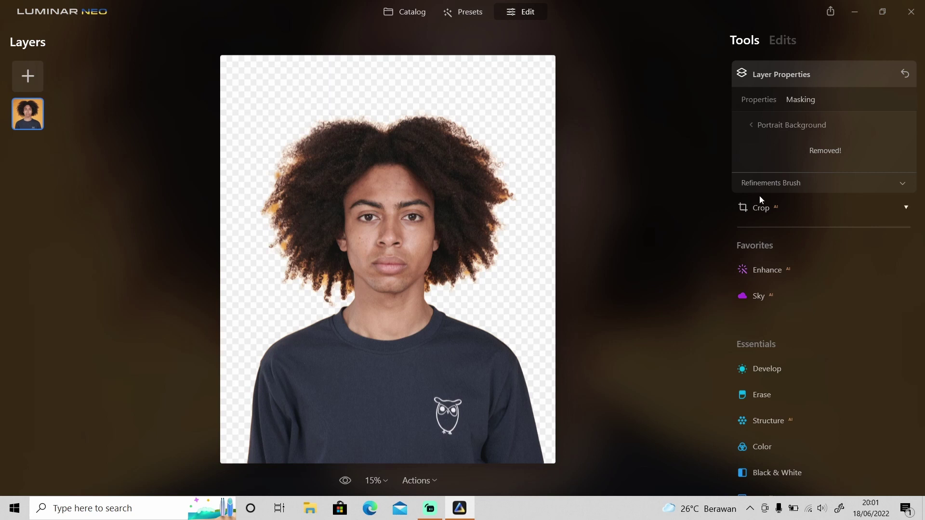
Step: With a smaller refinement brush, restore the right hair edge as Object and mark the upper-right edge as Background
click(774, 184)
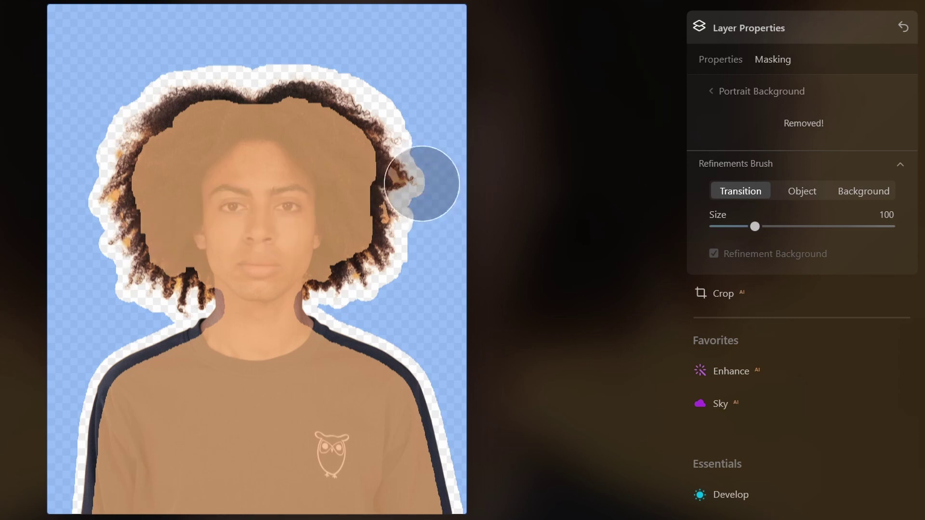
key(bracketleft)
key(bracketleft)
key(bracketleft)
key(bracketleft)
key(bracketleft)
key(bracketleft)
key(bracketleft)
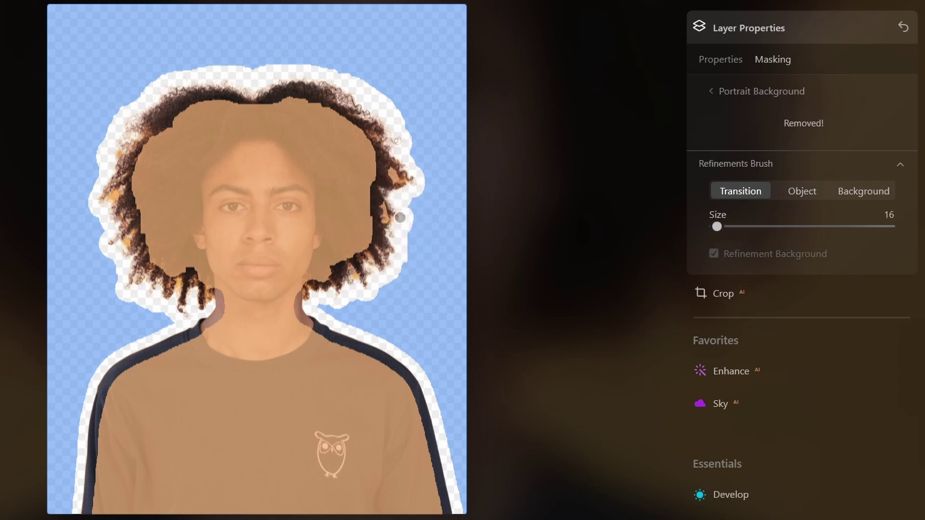
click(805, 196)
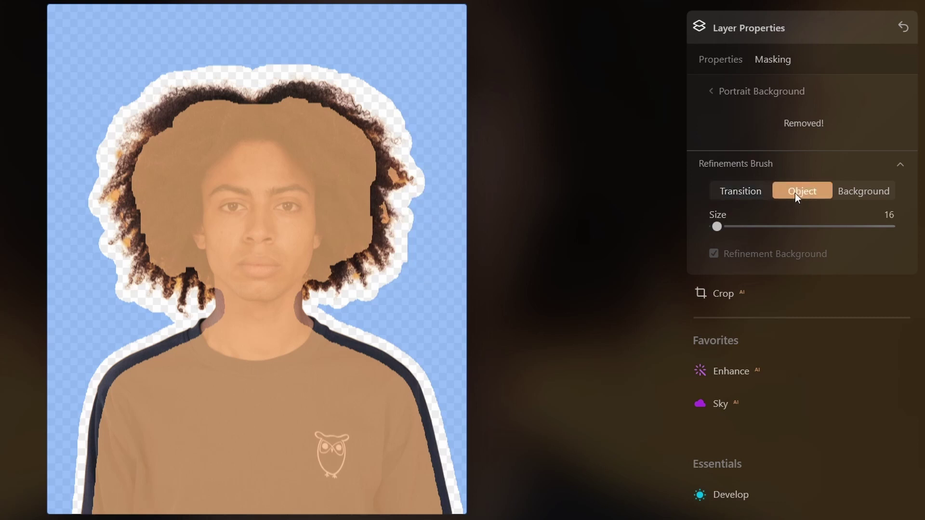
mouse_move(384, 167)
mouse_down()
mouse_move(371, 166)
mouse_move(374, 157)
mouse_move(387, 169)
mouse_move(374, 153)
mouse_up()
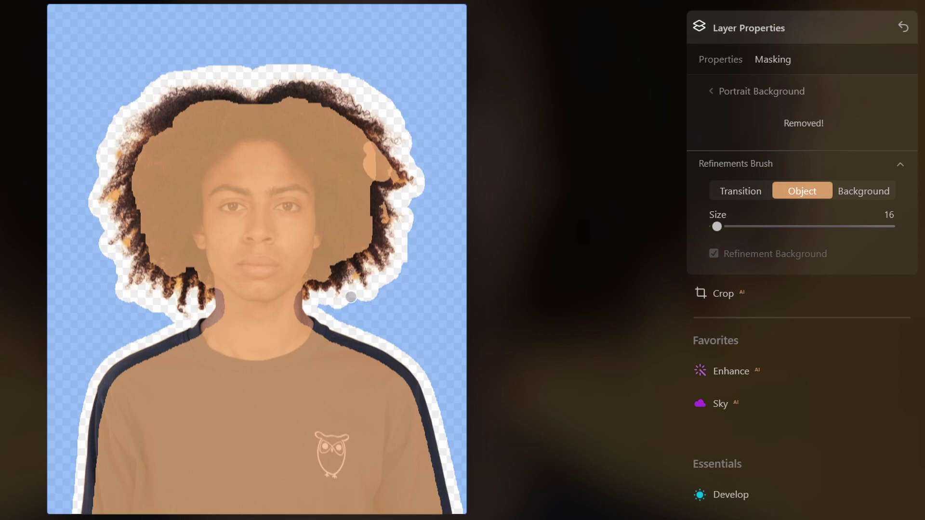
click(866, 193)
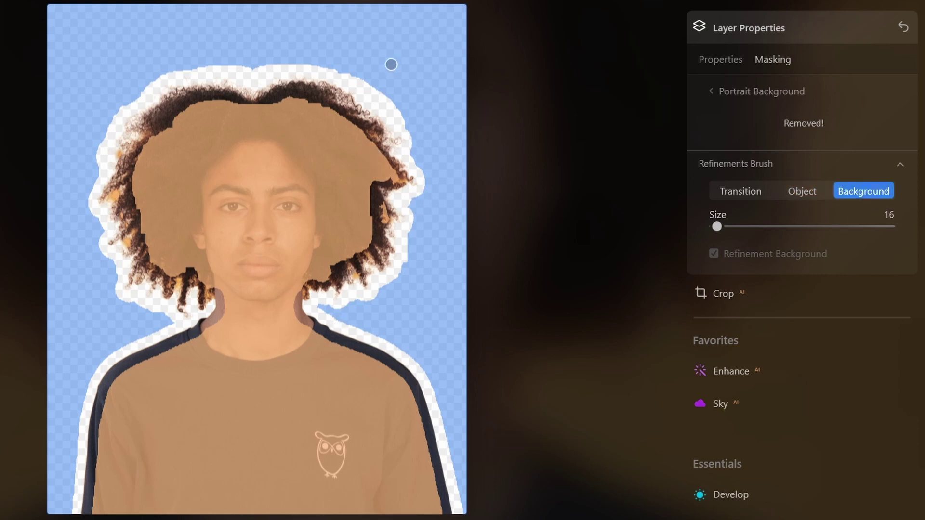
mouse_move(398, 105)
mouse_down()
mouse_move(383, 89)
mouse_move(410, 127)
mouse_up()
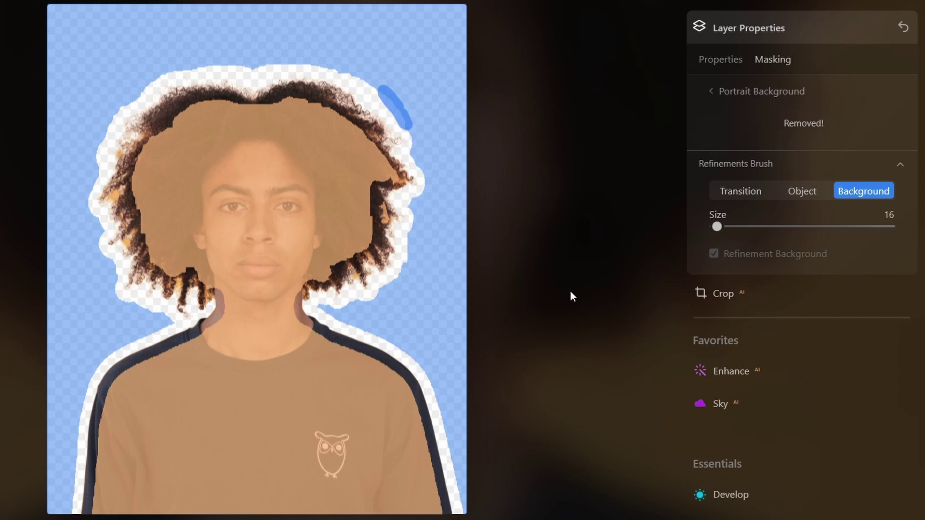
Step: Paint Transition at brush size 52 along the left and right hair edges down to the neck
click(752, 193)
key(bracketright)
key(bracketright)
key(bracketright)
key(bracketright)
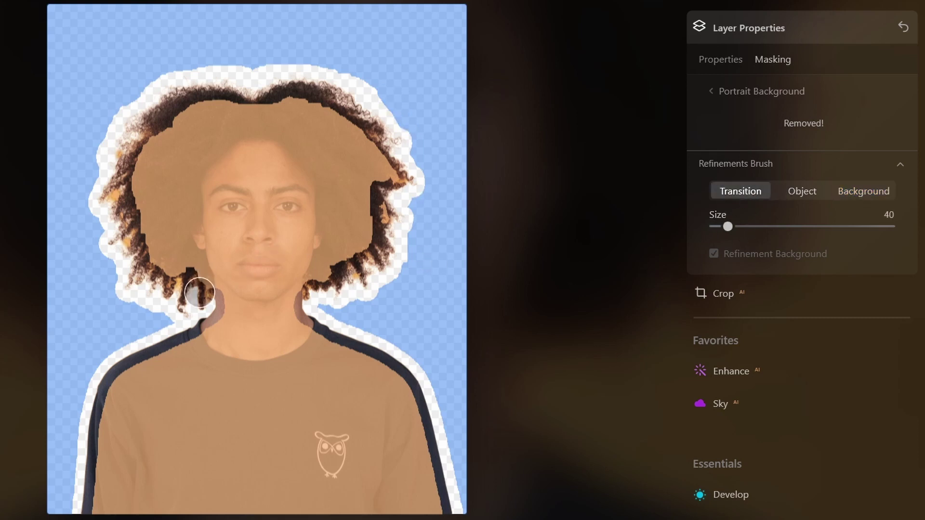
mouse_move(202, 300)
mouse_down()
mouse_move(147, 283)
mouse_move(132, 262)
mouse_move(116, 190)
mouse_move(145, 117)
mouse_up()
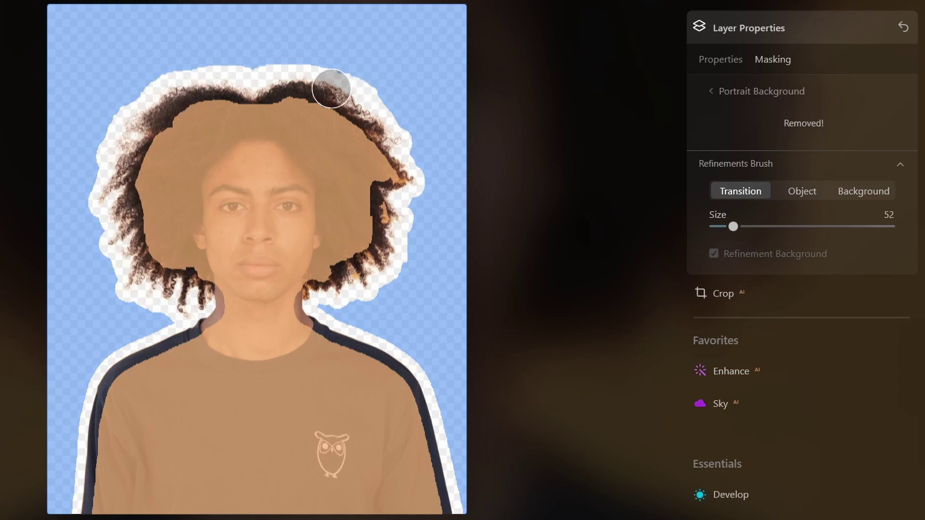
mouse_move(330, 87)
mouse_down()
mouse_move(390, 132)
mouse_move(388, 238)
mouse_move(311, 291)
mouse_move(326, 291)
mouse_move(392, 205)
mouse_move(380, 121)
mouse_up()
mouse_move(145, 89)
mouse_down()
mouse_move(144, 262)
mouse_move(189, 308)
mouse_up()
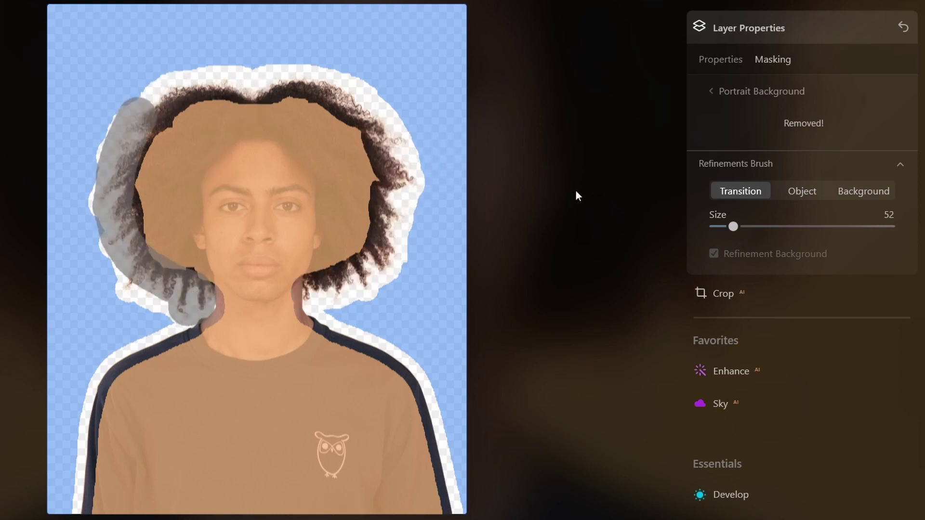
click(722, 92)
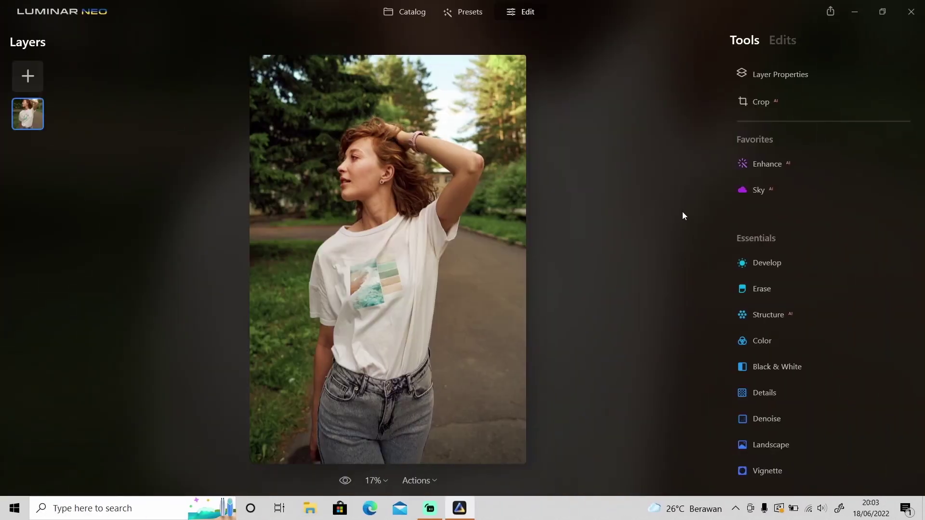
Step: Expand the layer properties for the red-haired woman's photo
click(785, 72)
Step: Cut the park scenery away from the red-haired woman using Portrait Background masking
click(797, 98)
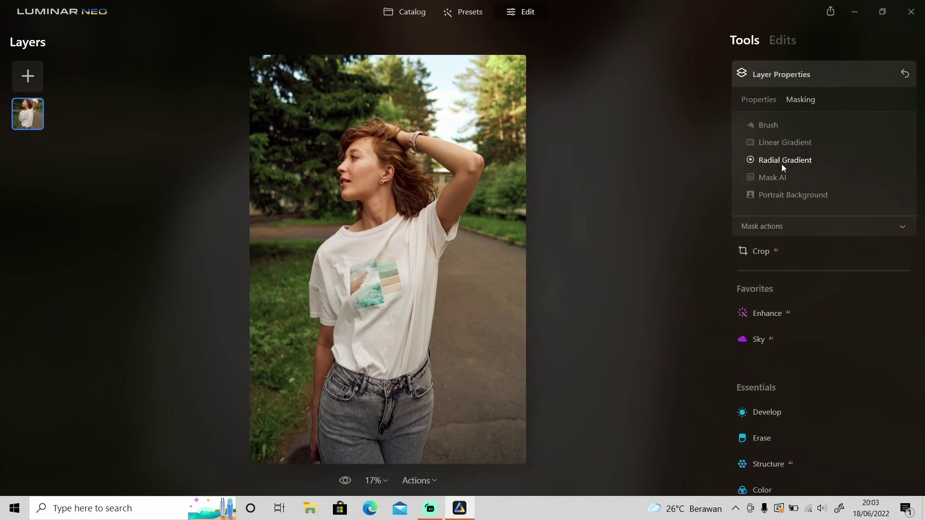
click(794, 195)
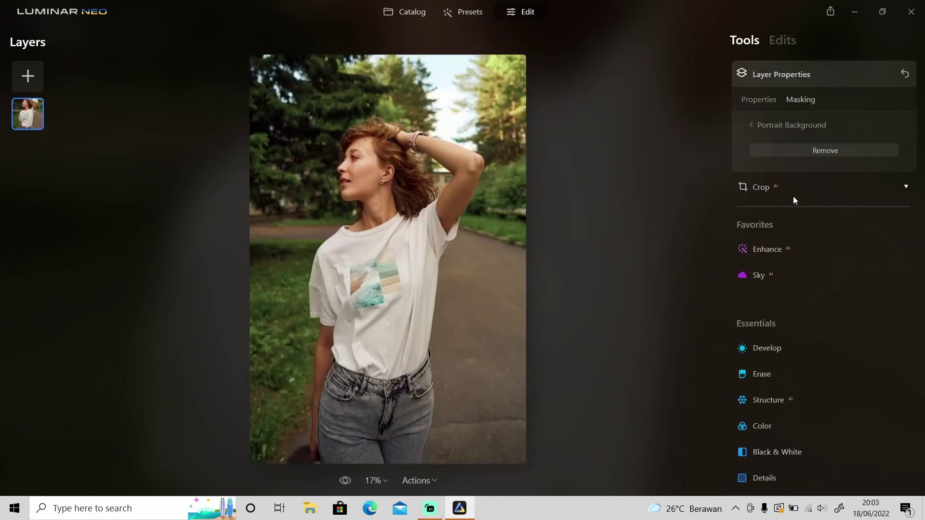
click(809, 151)
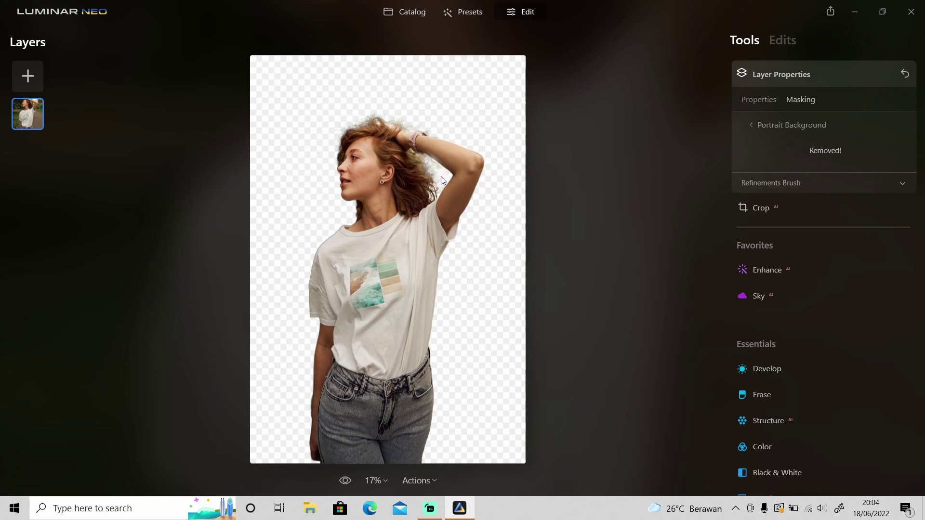
Step: Open the hiker photo from Samples and remove its mountain background with Portrait Background
click(397, 13)
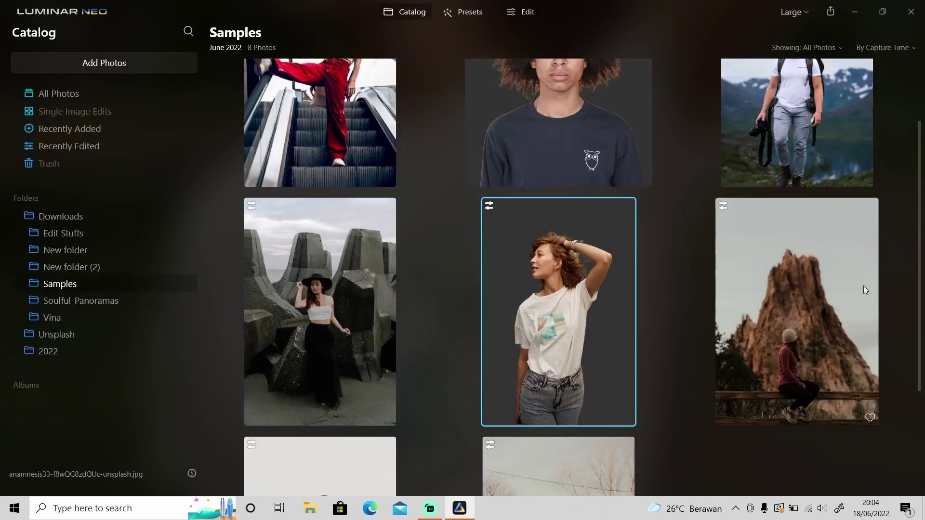
click(823, 109)
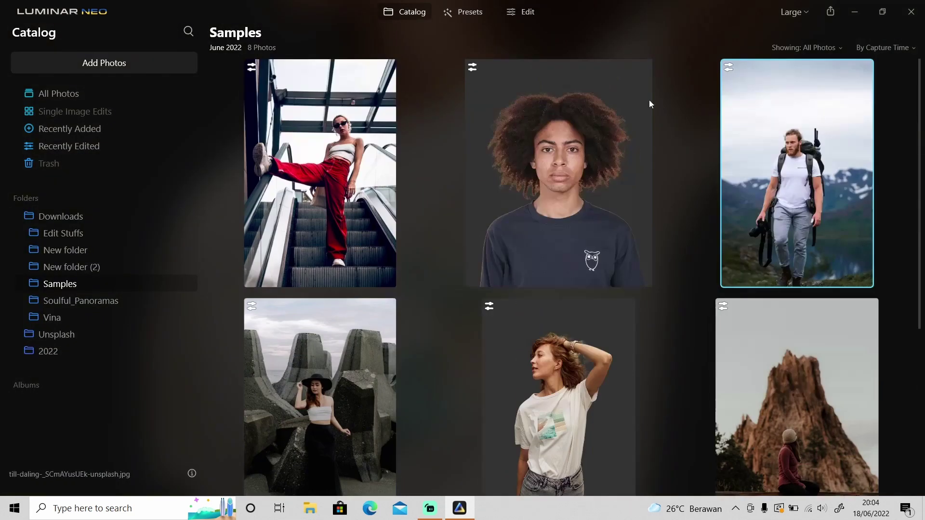
click(524, 12)
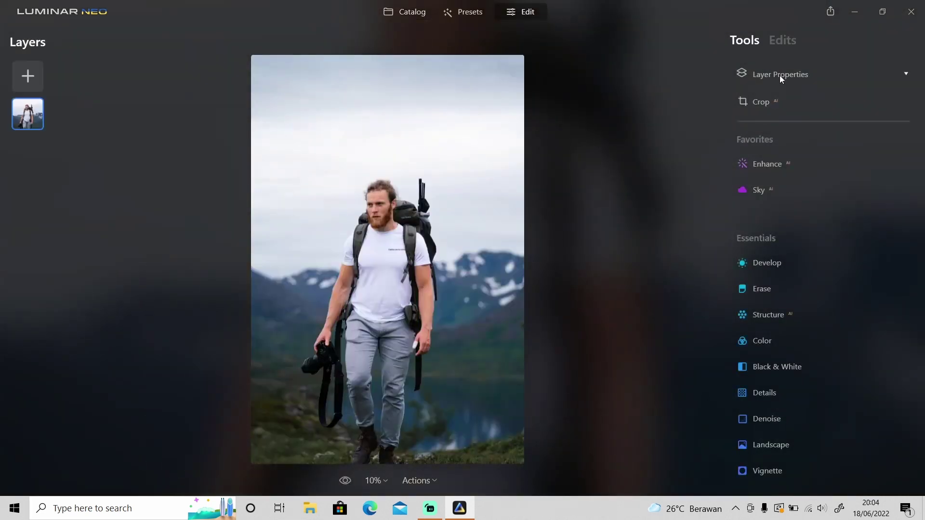
click(781, 76)
click(800, 99)
click(777, 196)
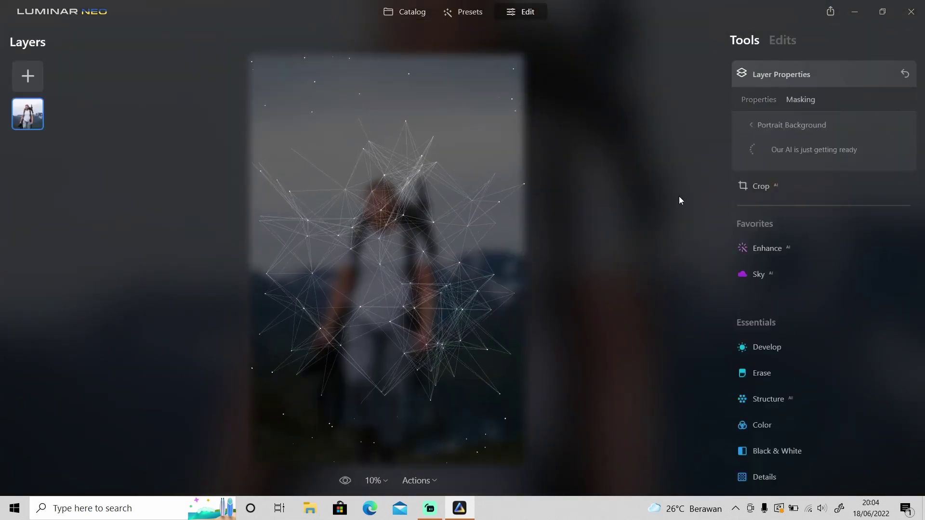
click(784, 147)
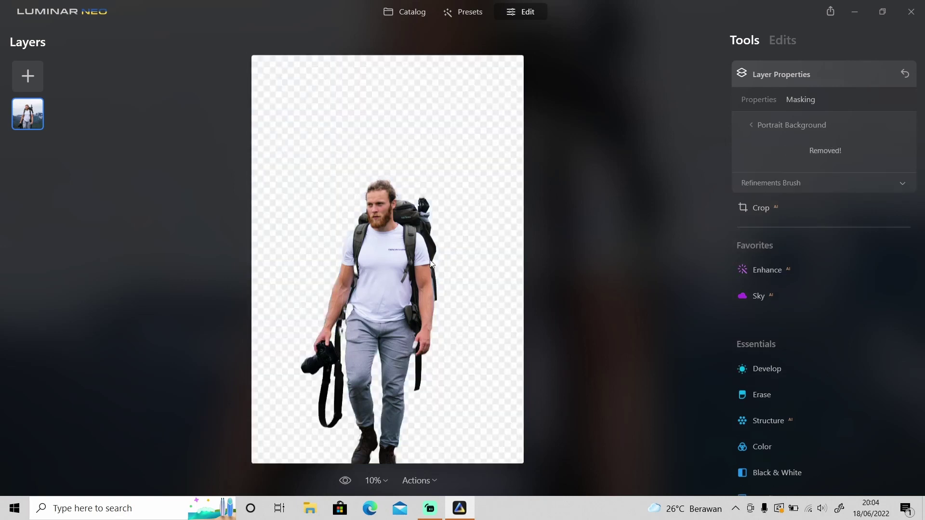
Step: Open the wedding couple photo from the Samples library for editing
click(418, 14)
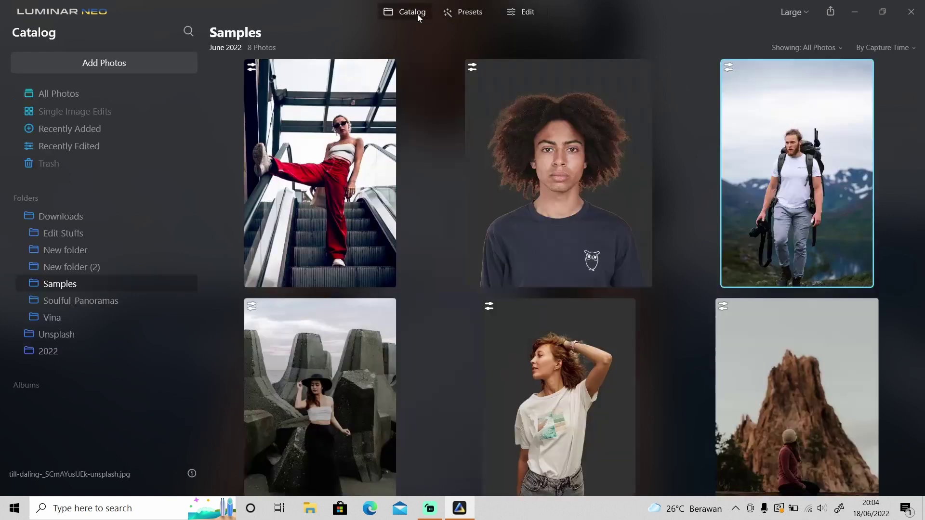
drag(918, 233, 897, 400)
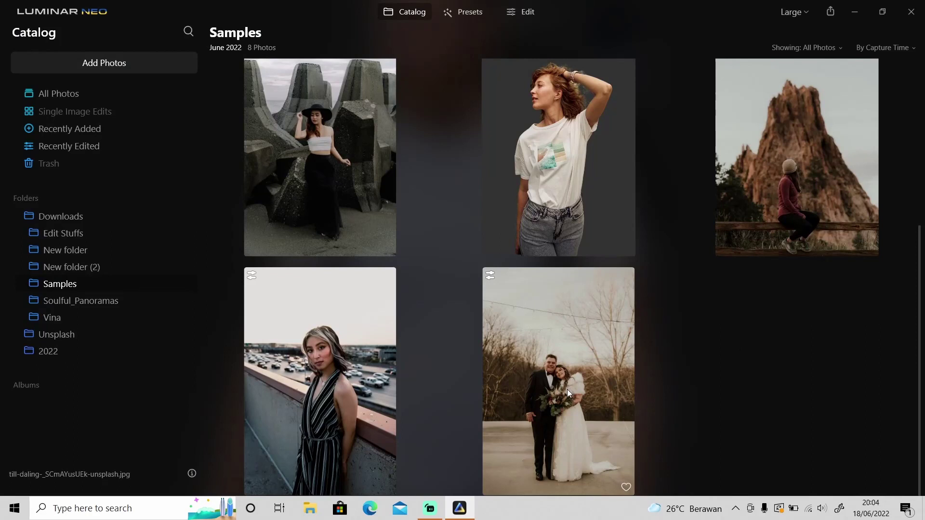
click(568, 389)
click(526, 14)
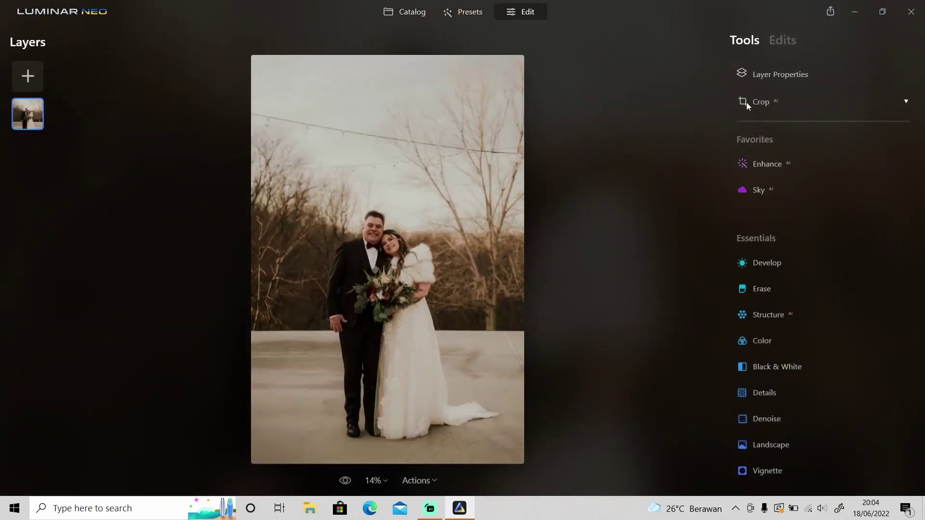
Step: Remove the wedding photo's background with Portrait Background masking
click(792, 73)
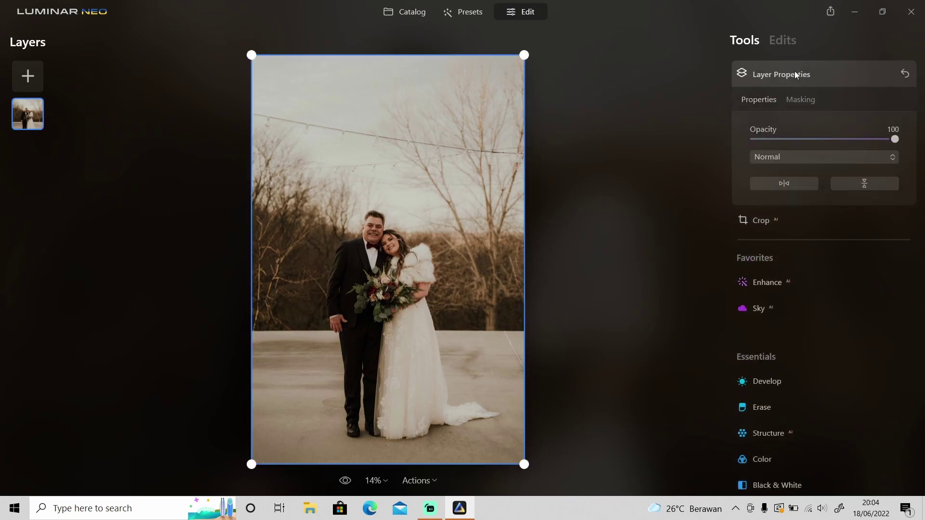
click(797, 102)
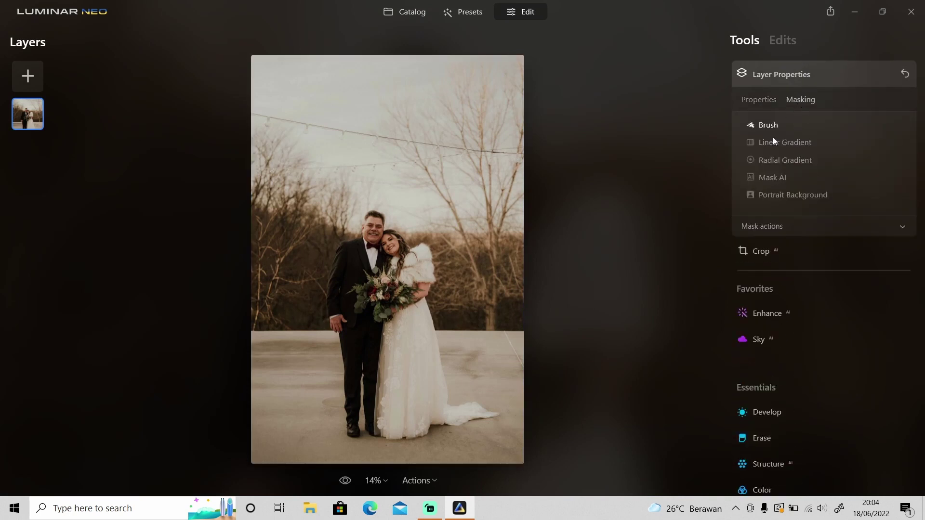
click(782, 195)
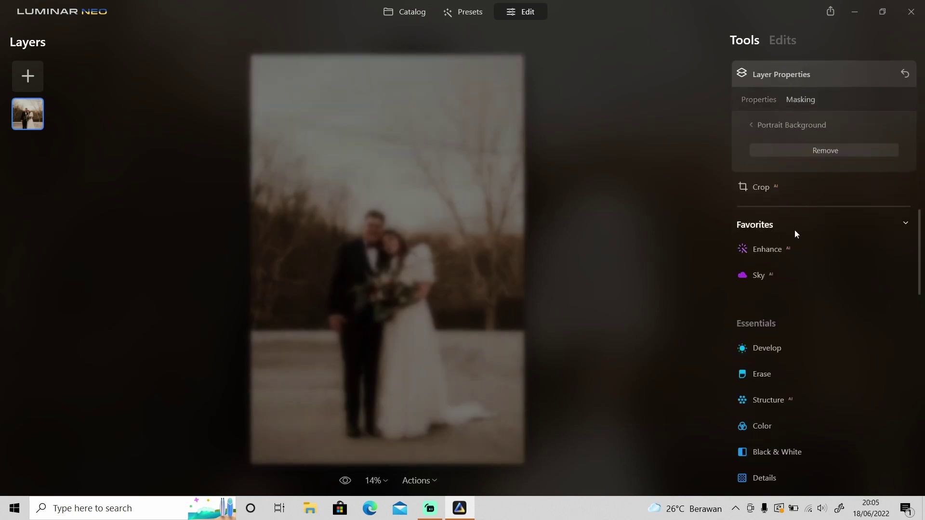
click(799, 154)
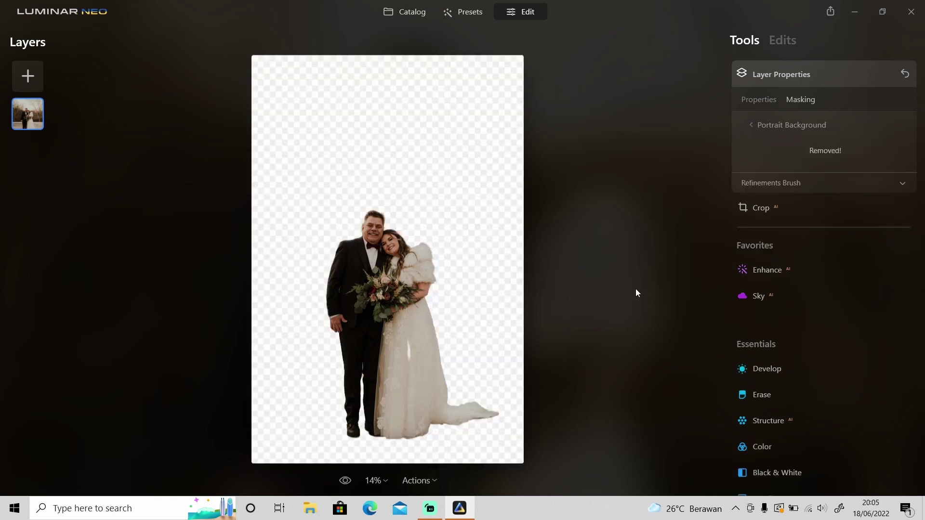
Step: Paint the bride's dress back into the subject with the Object refinement brush
click(791, 181)
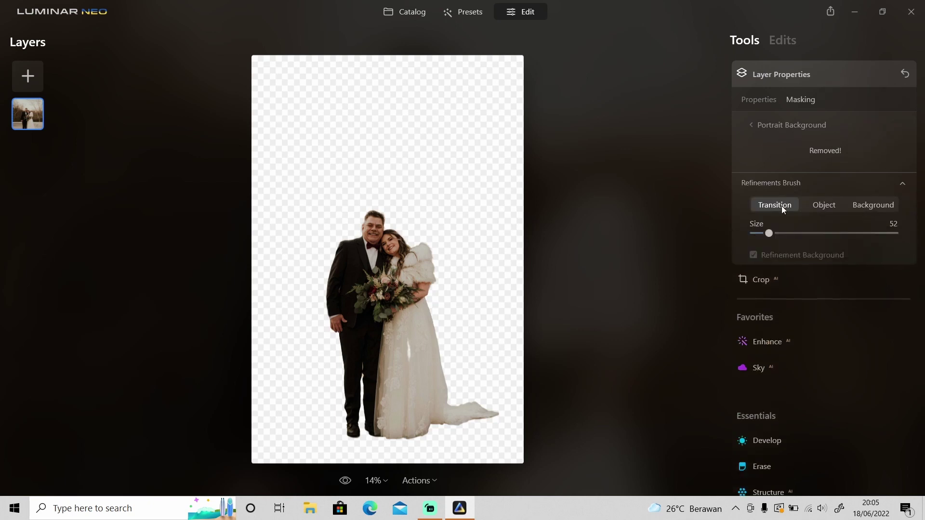
click(824, 206)
drag(380, 330, 410, 366)
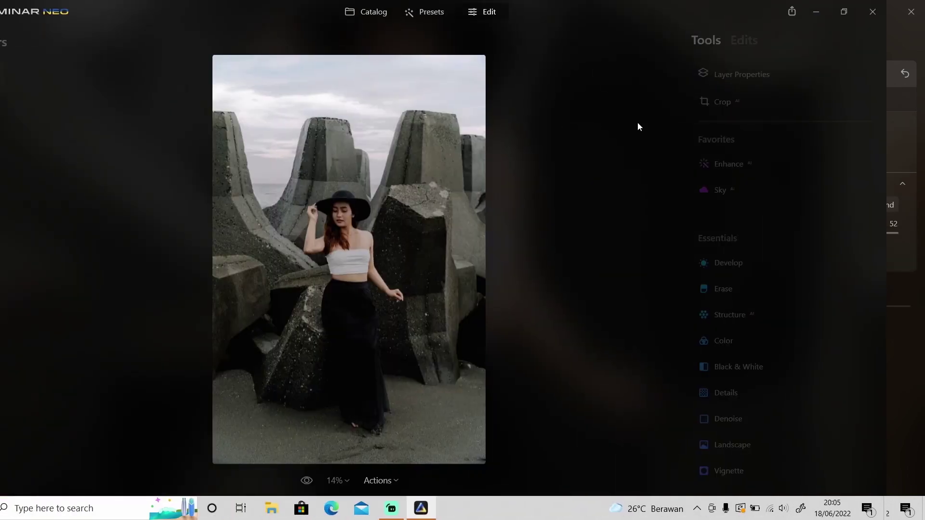
Step: Remove the rocky background behind the woman in the black hat with Portrait Background
click(795, 76)
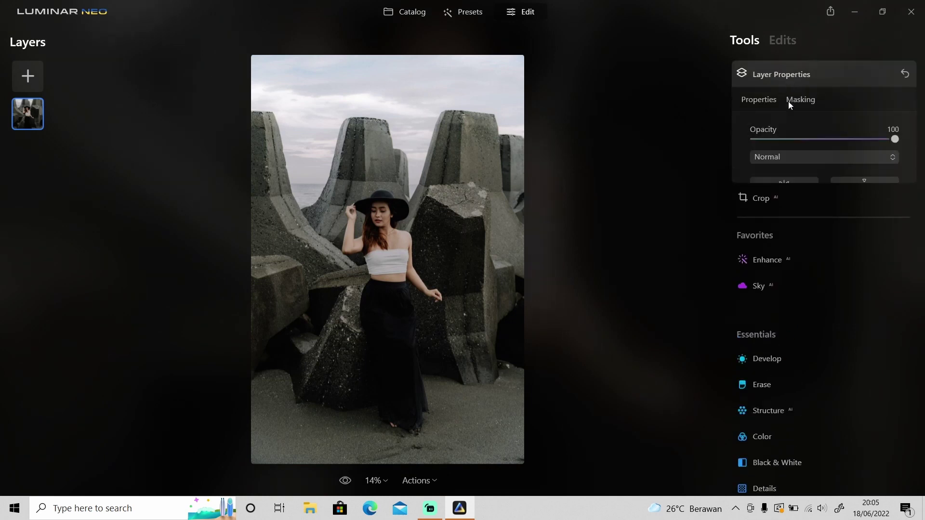
click(806, 103)
click(800, 195)
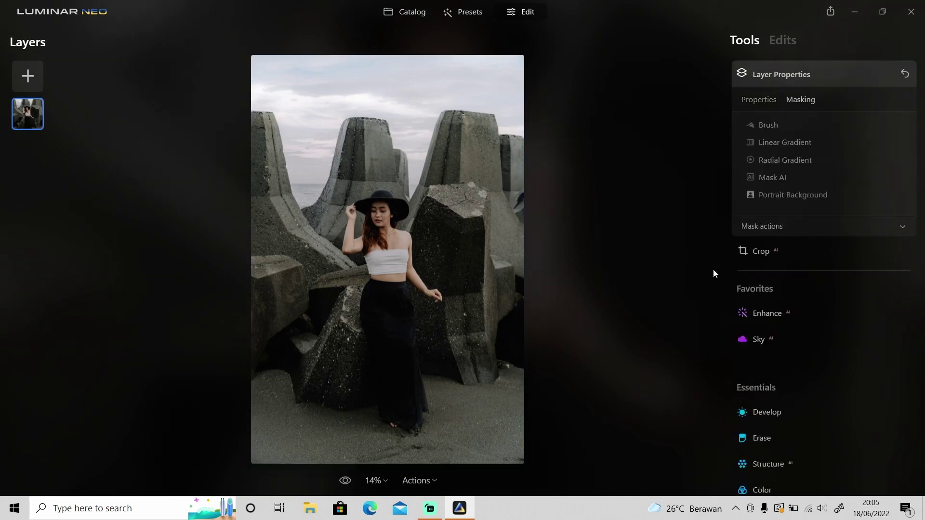
click(785, 152)
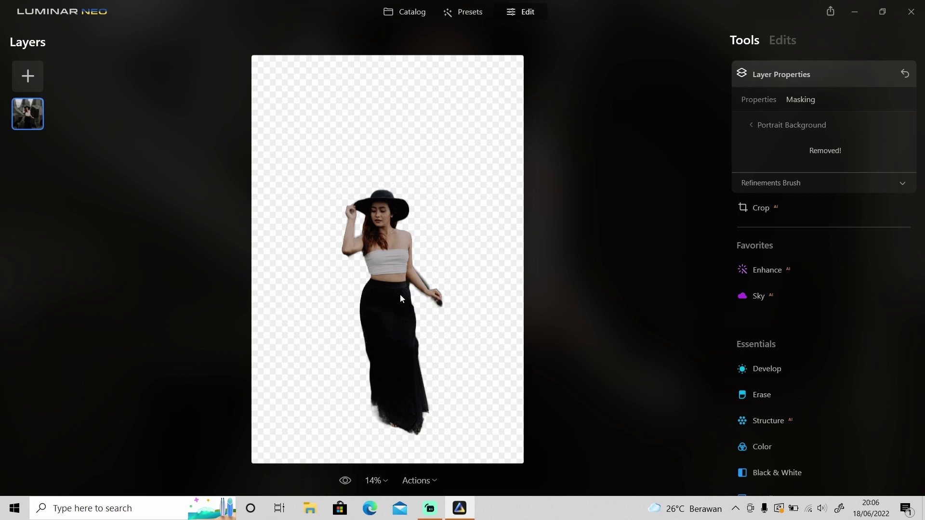
Step: Zoom in, set a smaller Transition refinement brush, then open the escalator photo for editing
scroll(400, 293, up, 4)
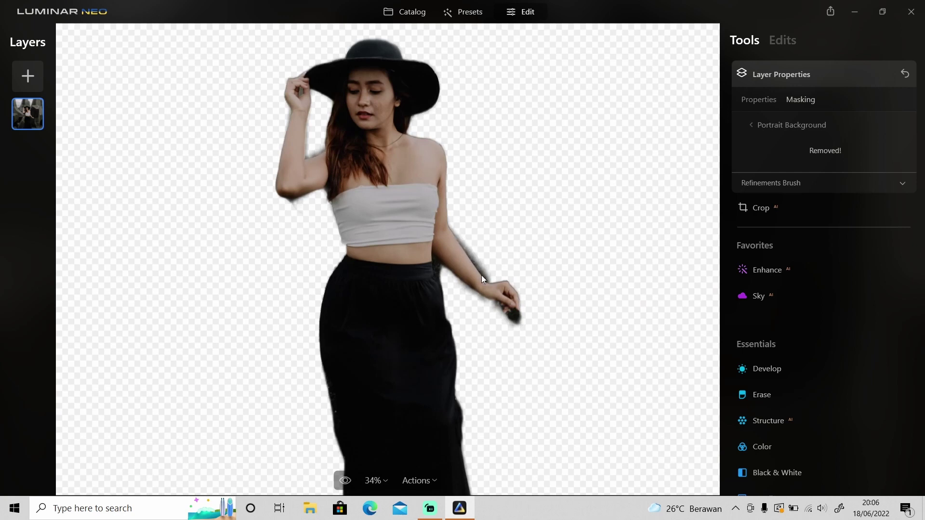
click(790, 183)
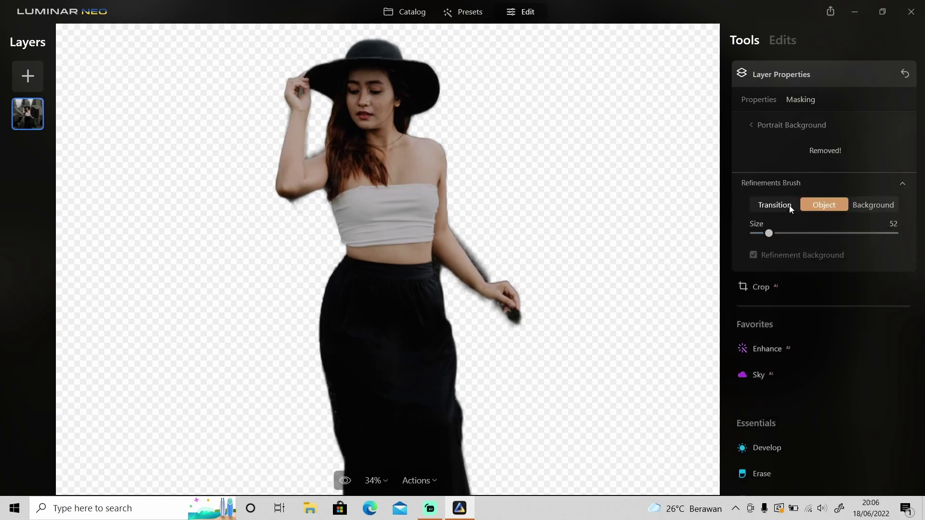
click(789, 205)
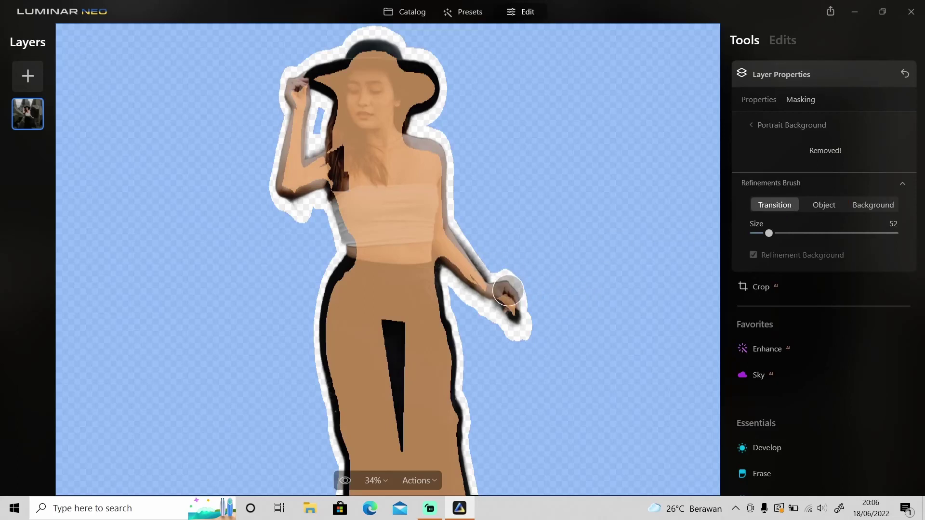
key(bracketleft)
key(bracketleft)
key(bracketleft)
key(bracketleft)
key(bracketleft)
key(bracketleft)
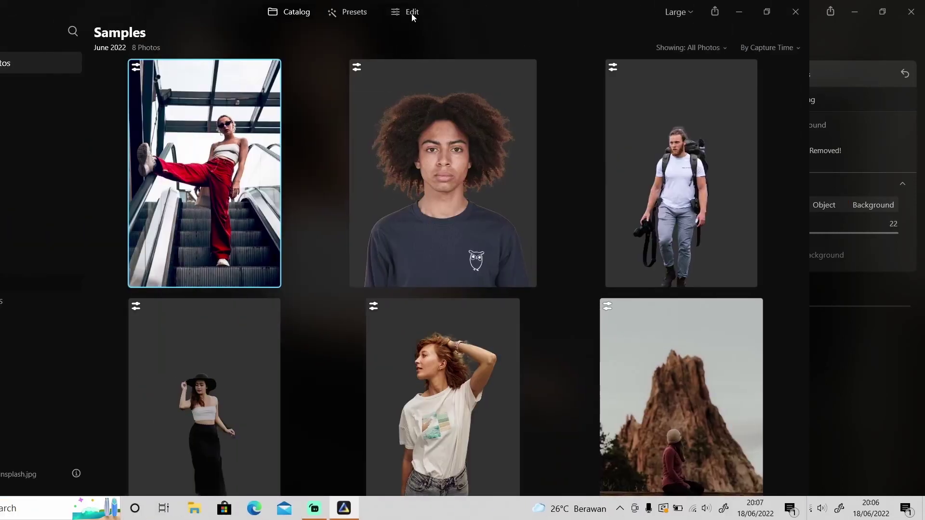
click(412, 16)
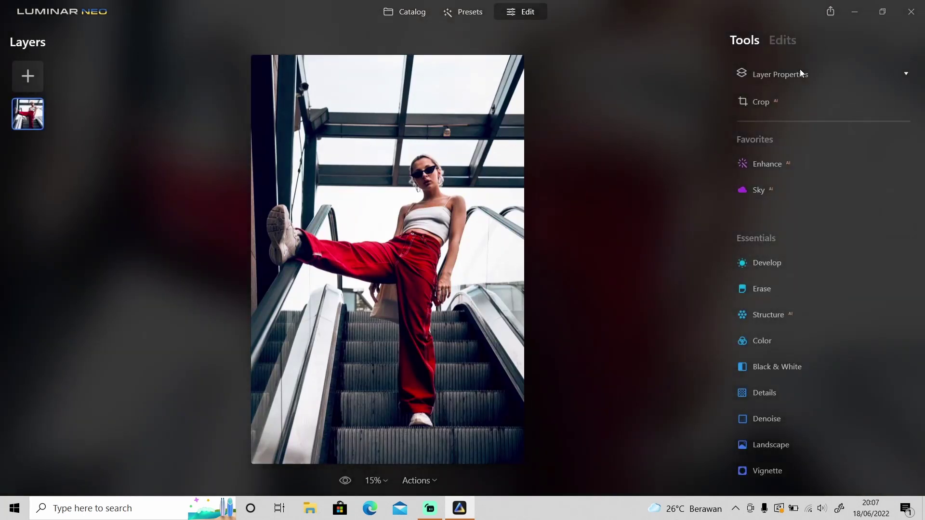
Step: Remove the escalator photo's background with Portrait Background masking
click(791, 74)
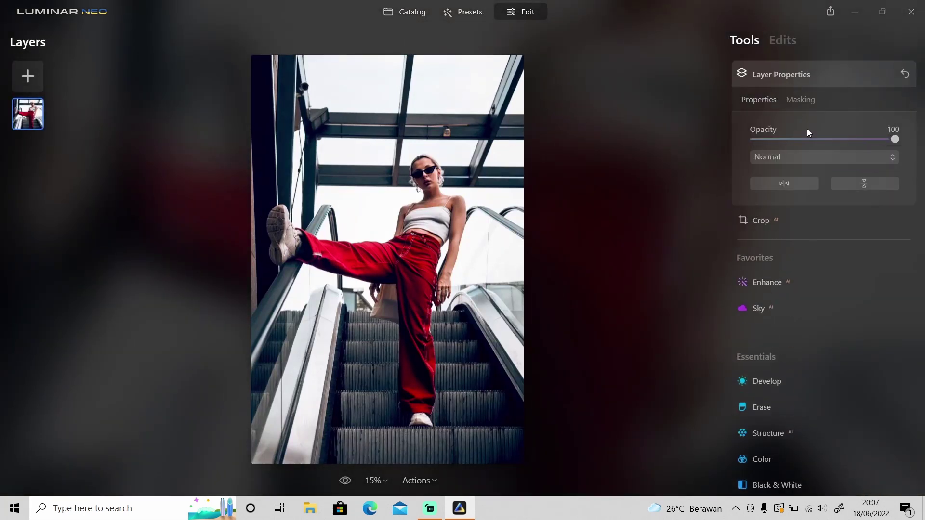
click(805, 98)
click(786, 196)
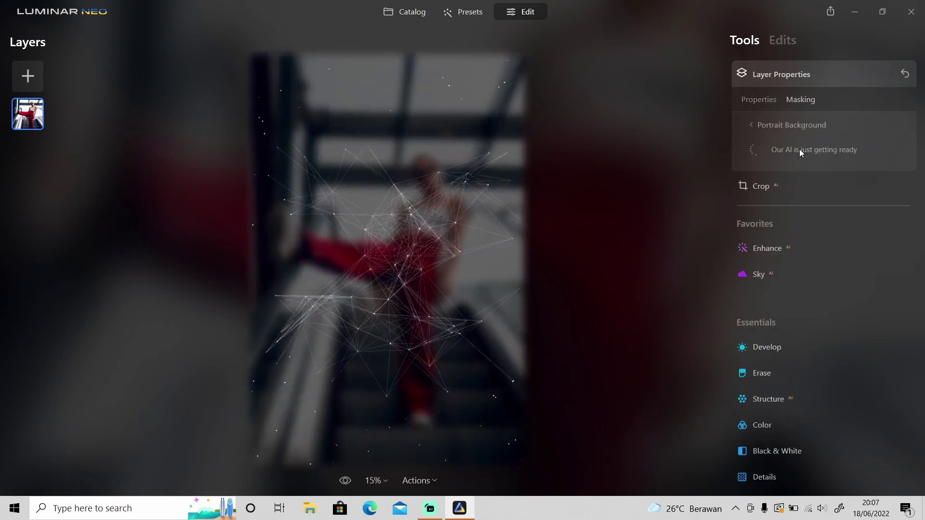
click(808, 153)
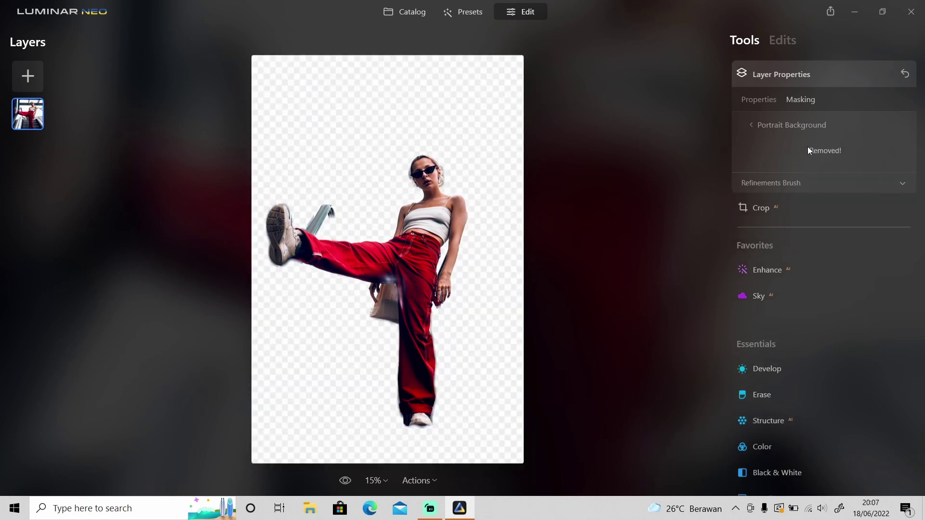
Step: Erase the leftover handrail piece as Background and restore the dark patch by the bag as Object
click(775, 185)
click(789, 205)
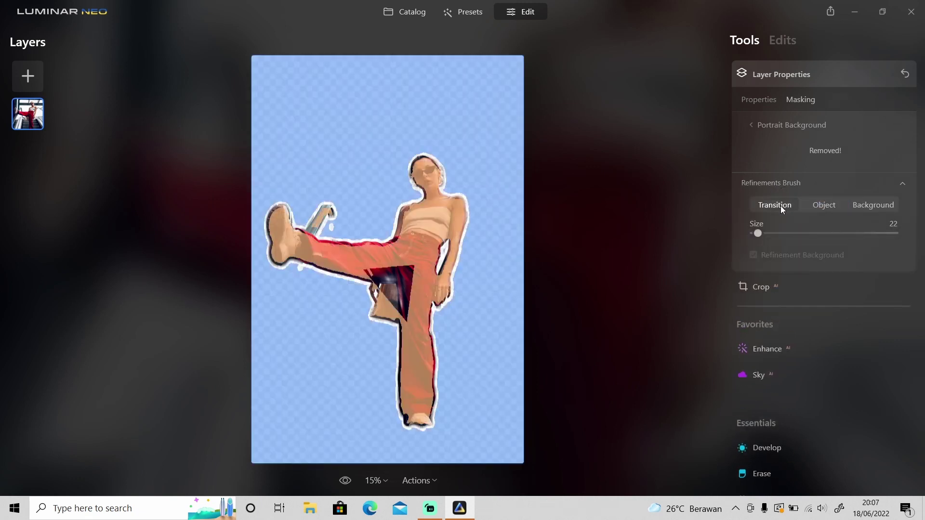
click(874, 207)
mouse_move(338, 197)
mouse_down()
mouse_move(316, 212)
mouse_move(336, 227)
mouse_move(312, 228)
mouse_up()
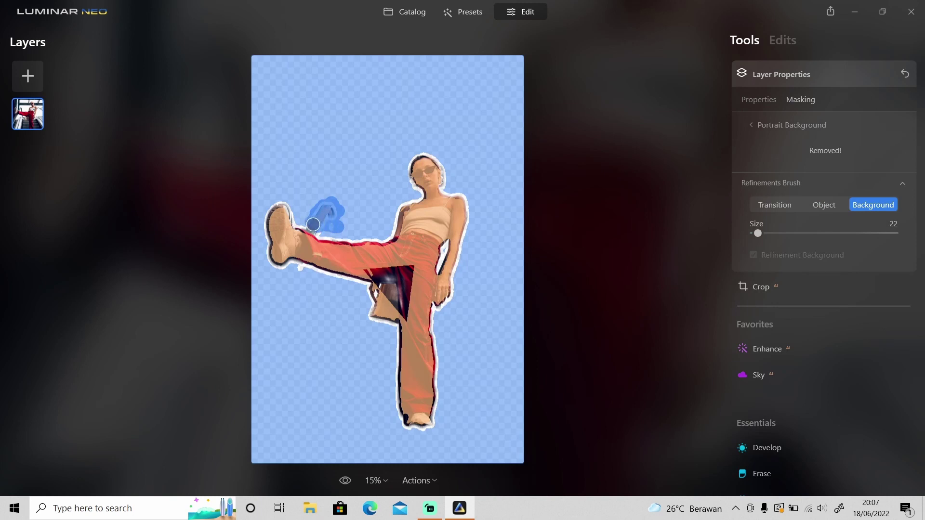
click(823, 205)
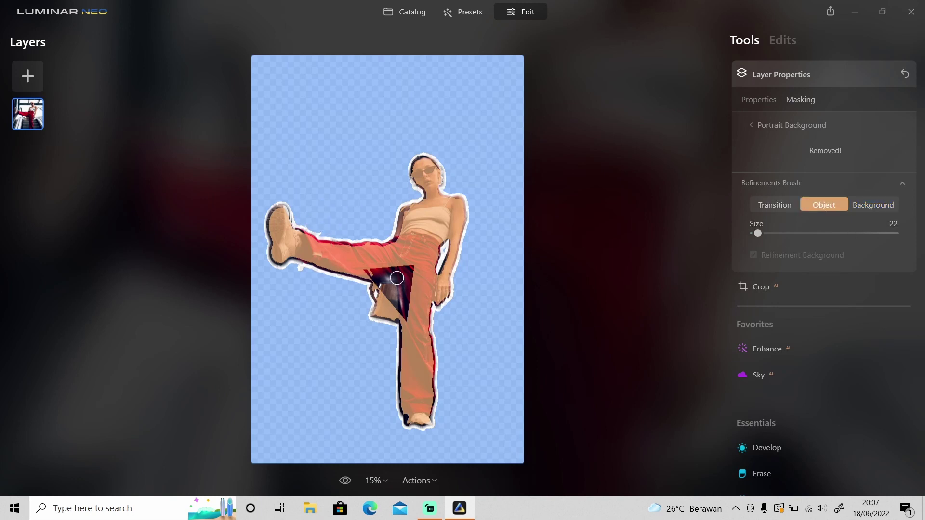
mouse_move(381, 273)
mouse_down()
mouse_move(401, 282)
mouse_move(407, 317)
mouse_move(385, 287)
mouse_move(397, 308)
mouse_move(424, 261)
mouse_up()
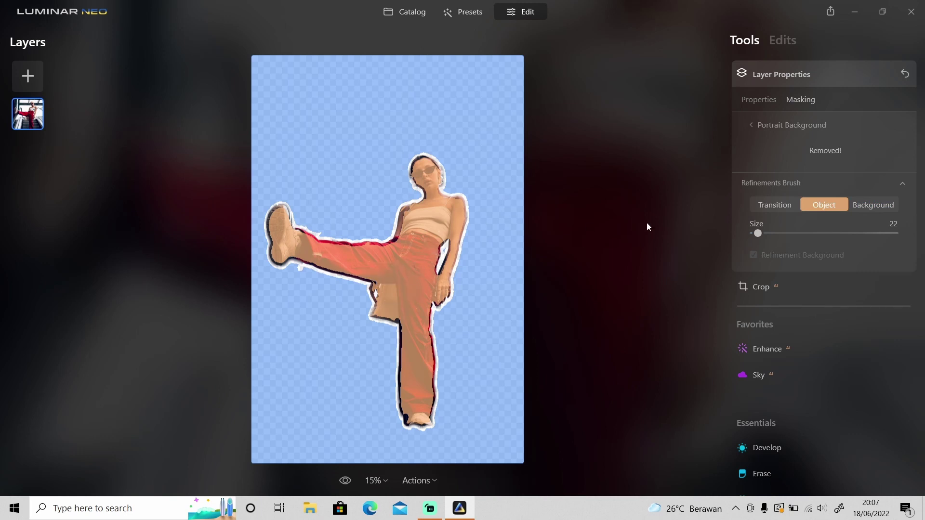
Step: Close the refinement options and zoom in, then back out, to inspect the escalator cutout's edges
click(773, 124)
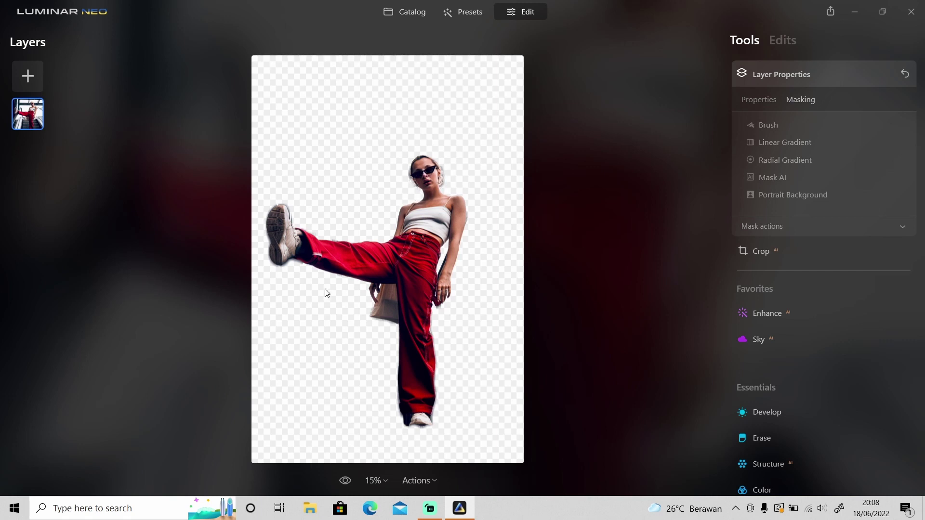
key(ctrl+equal)
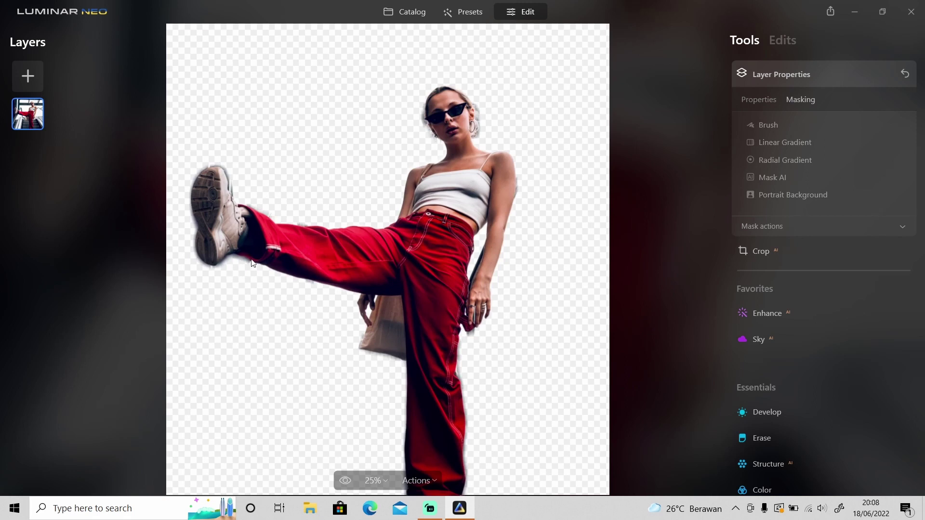
key(ctrl+minus)
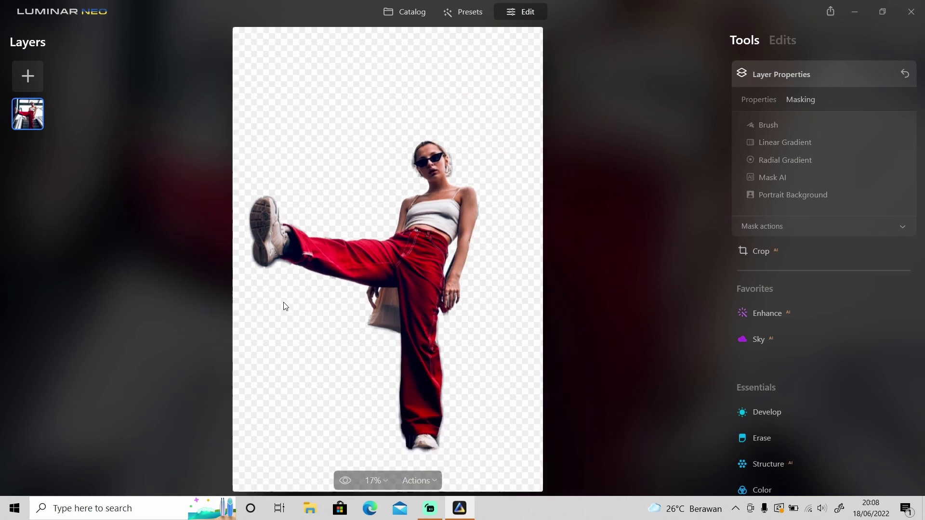
key(ctrl+minus)
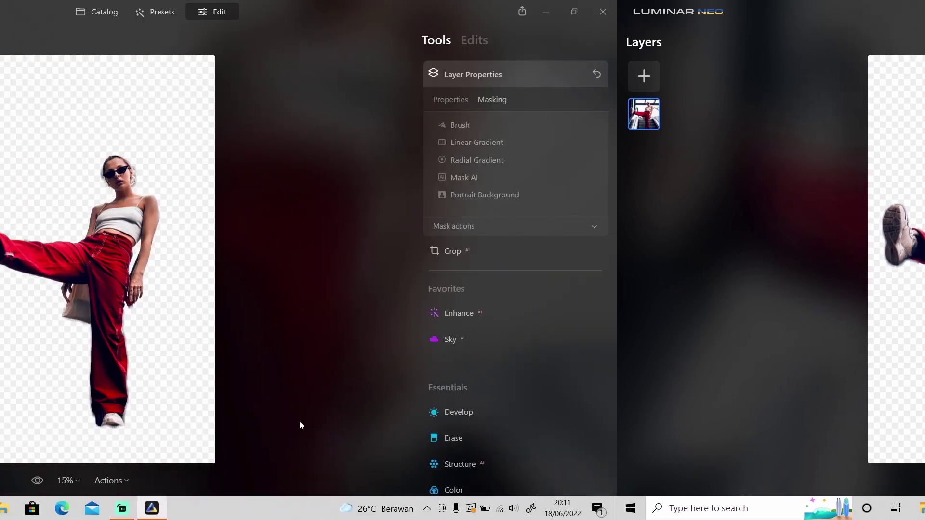